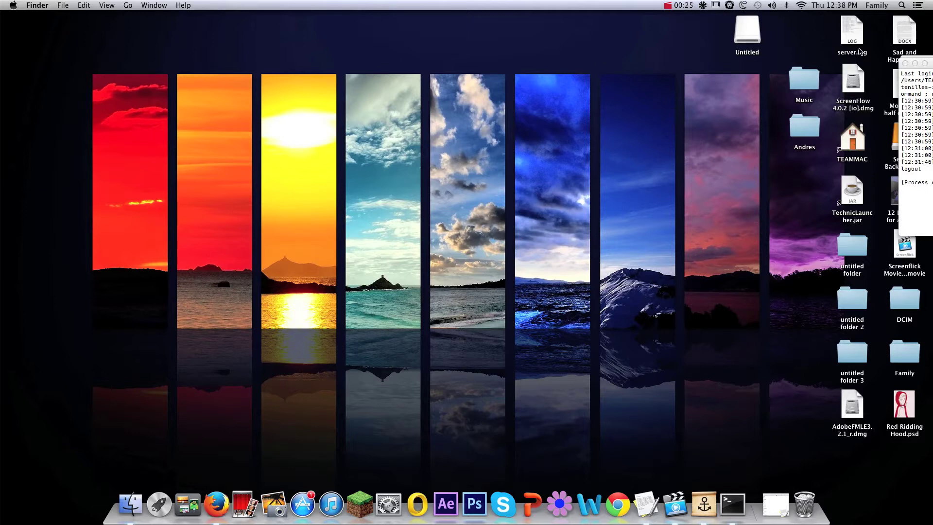
Bring up the Spotlight search panel, then dismiss it to return to the desktop.
left_click(902, 5)
type("ter")
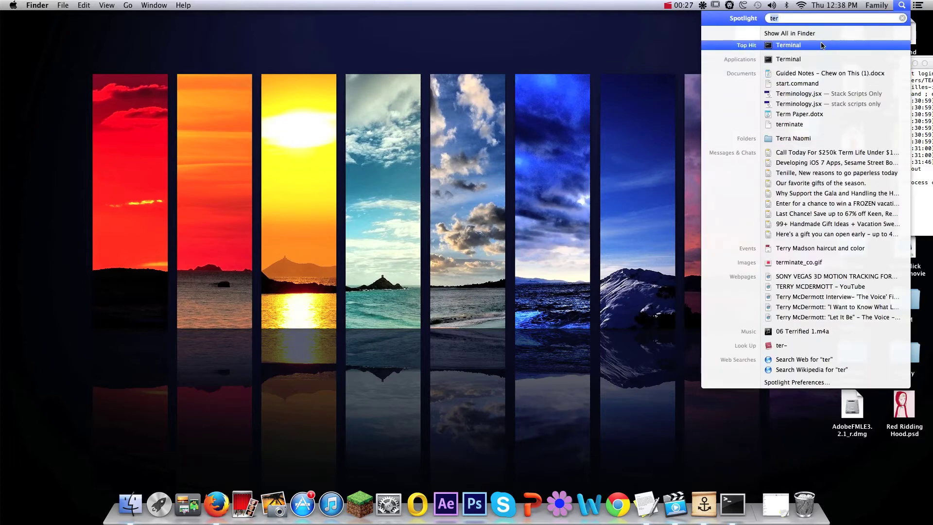
left_click(787, 45)
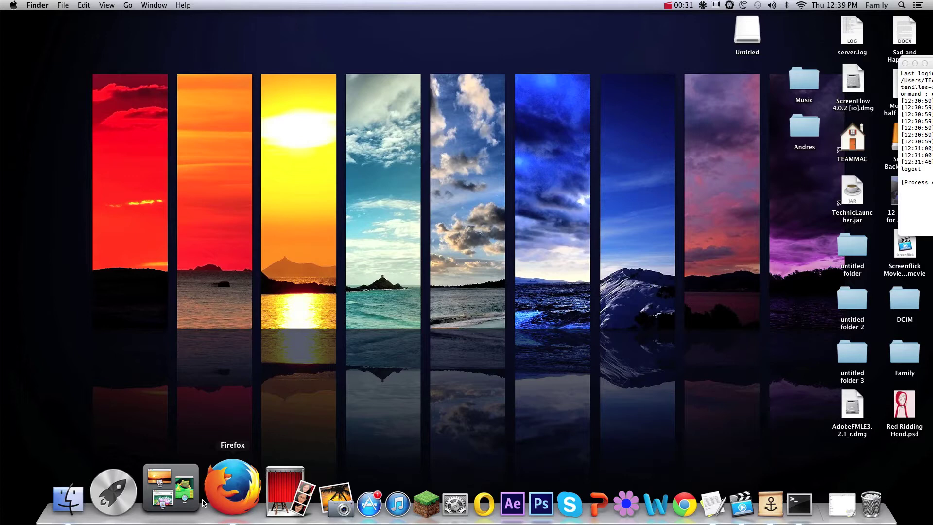
Launch Firefox, load the MacUpdate InsomniaX download page, then close the browser.
left_click(225, 488)
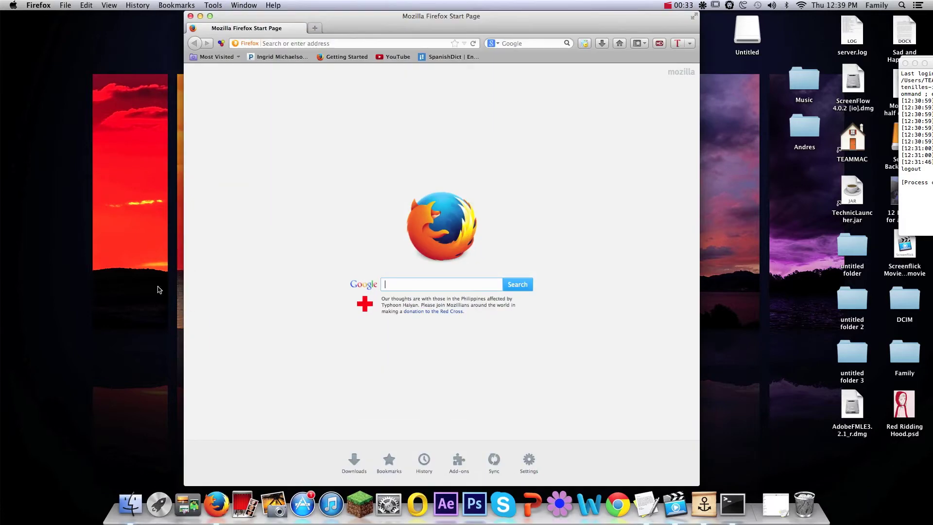
left_click(327, 42)
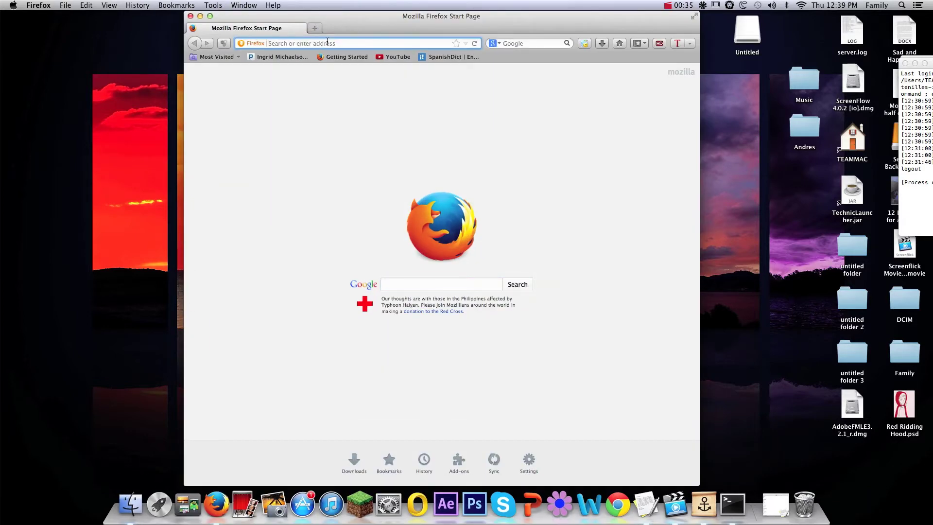
type("insomniax.en.softonic.com/")
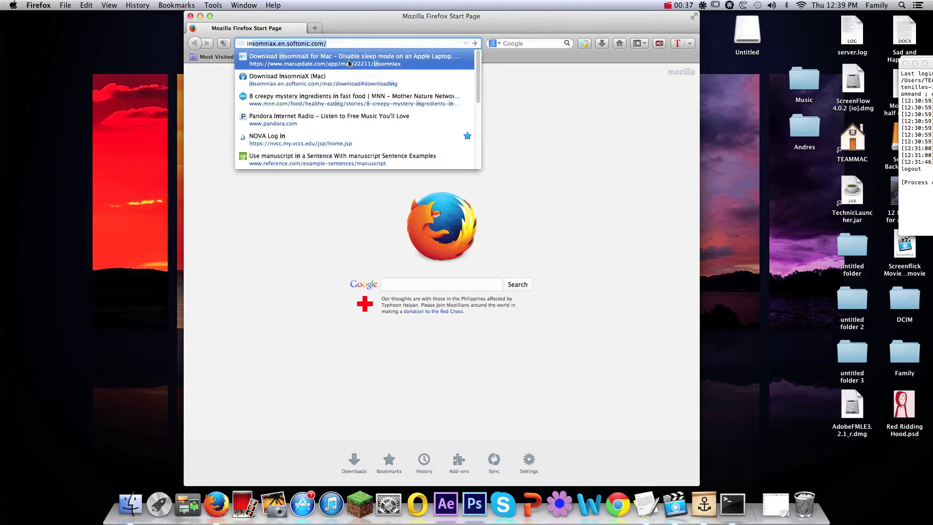
left_click(348, 60)
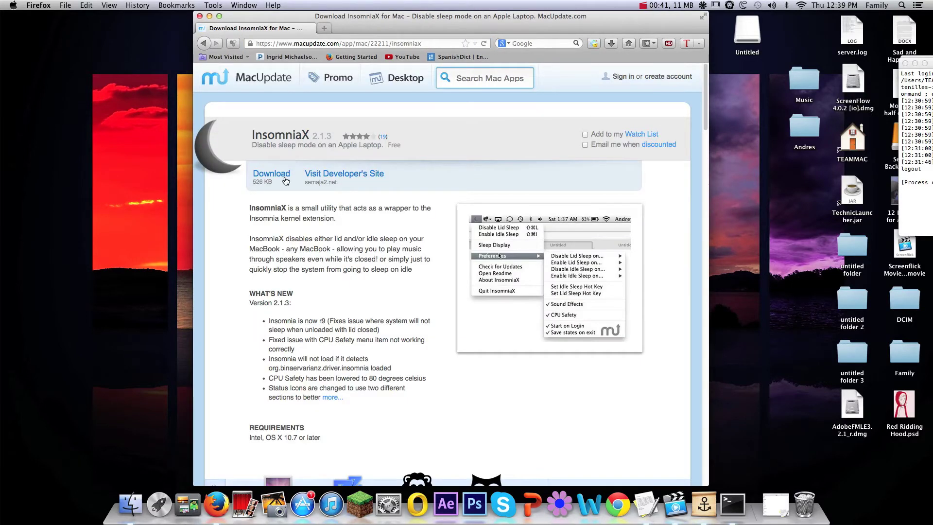
left_click(200, 16)
Open a new Finder window, browse the Downloads folder, and close the window.
left_click(131, 505)
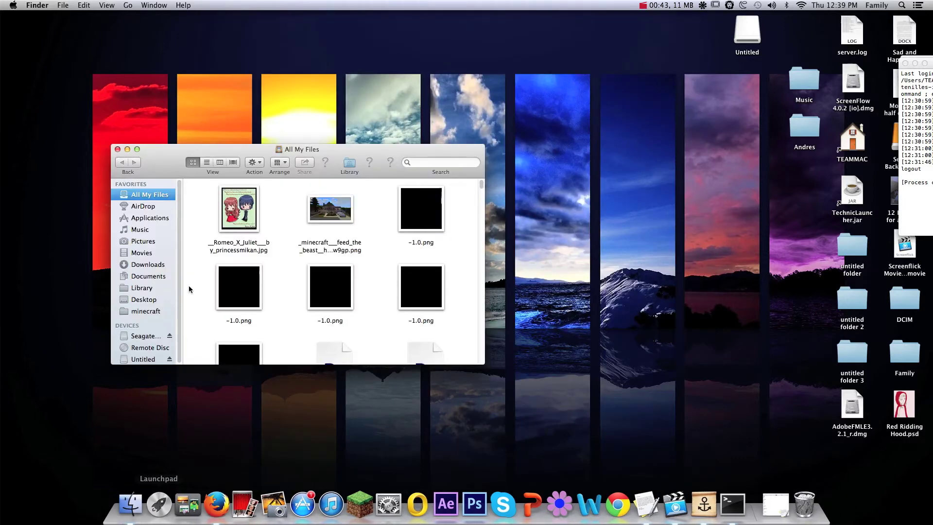
left_click(148, 264)
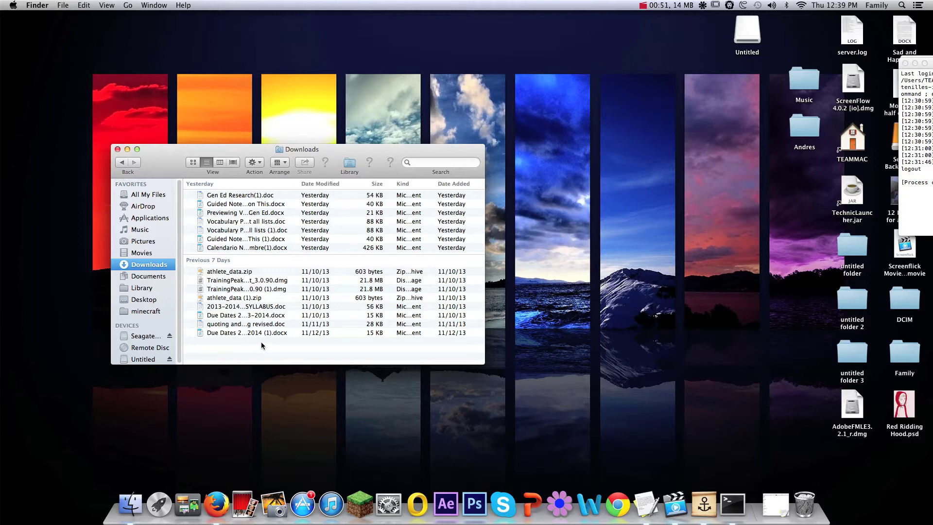
left_click(118, 150)
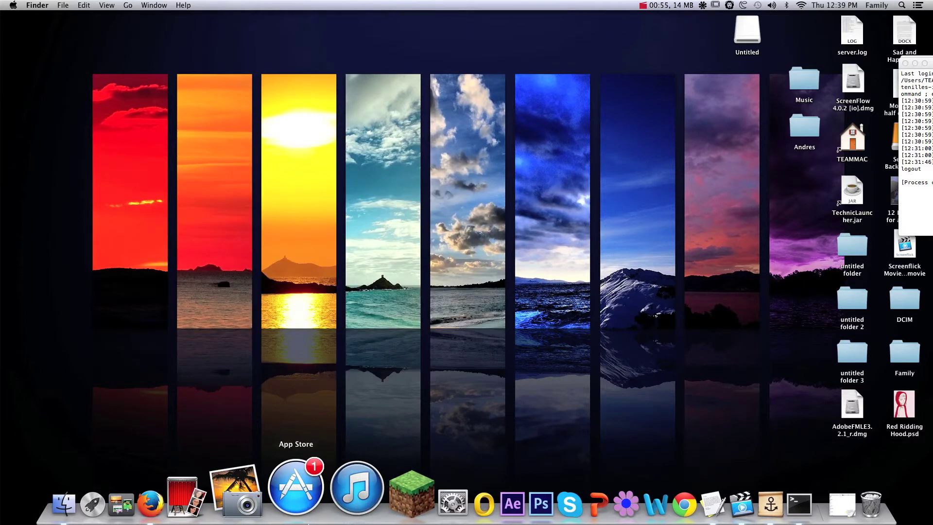
left_click(303, 501)
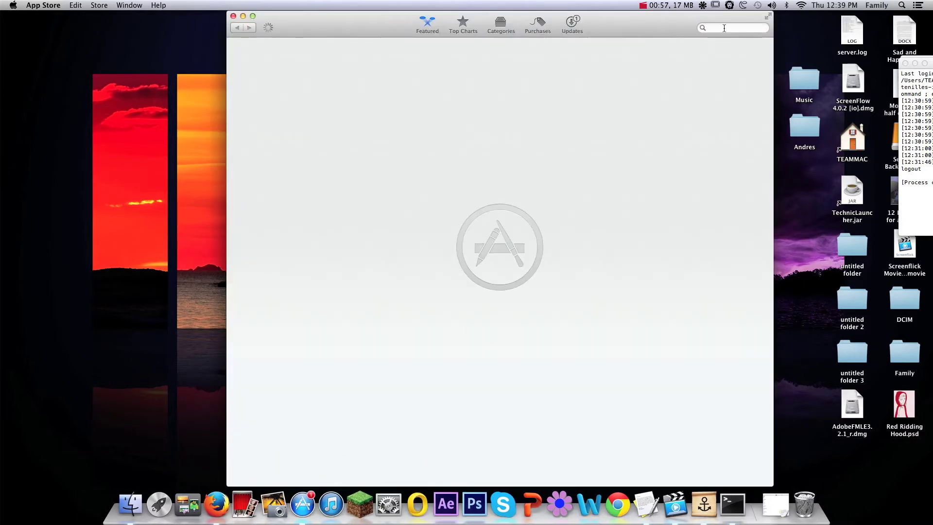
type("wimoweh")
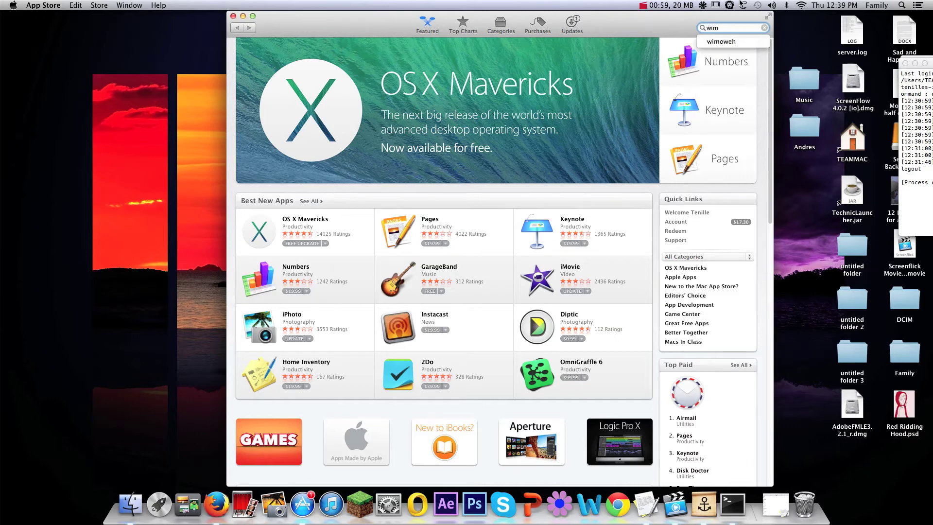
key("Return")
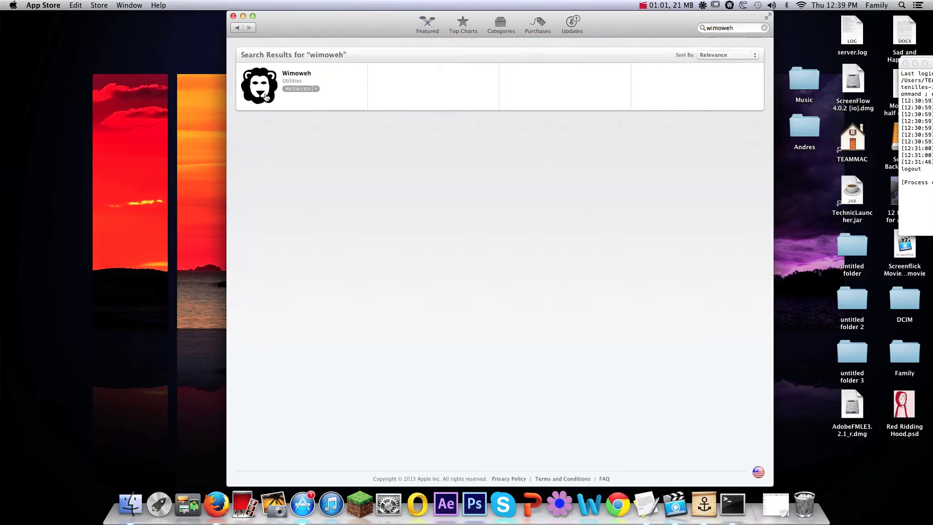
left_click(234, 15)
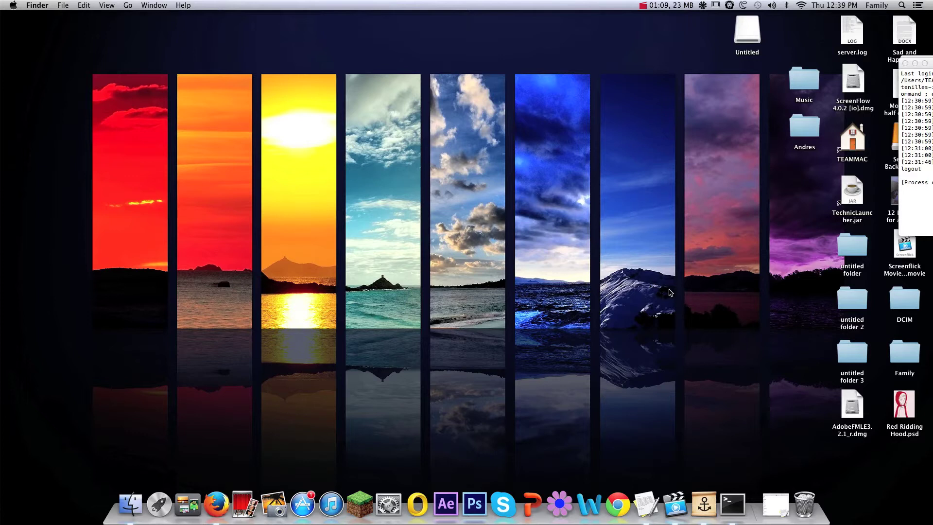
Set Wimoweh's Never Sleep Whilst Running option to Terminal.
left_click(730, 6)
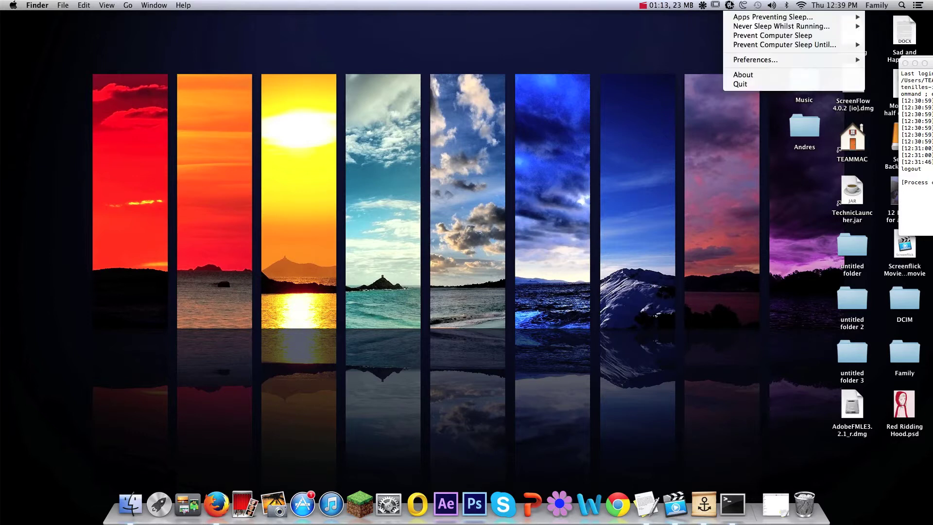
mouse_move(780, 26)
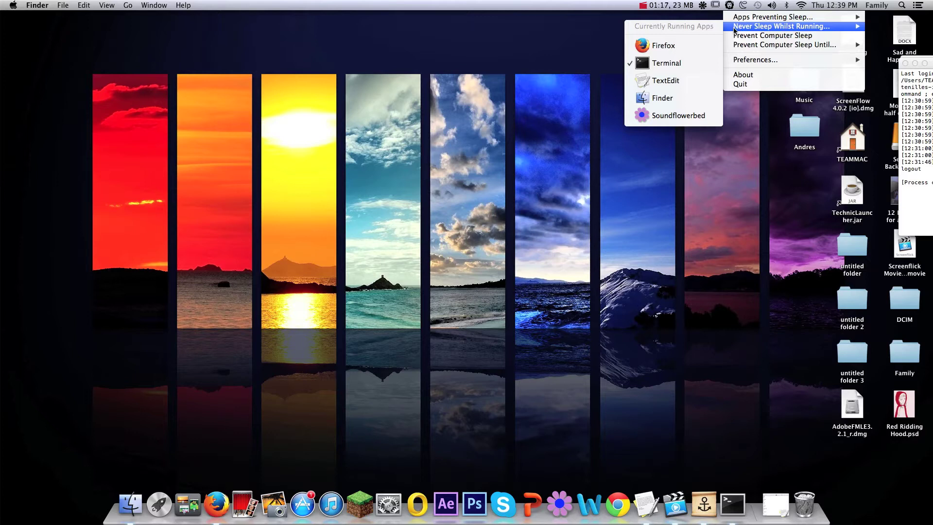
left_click(664, 63)
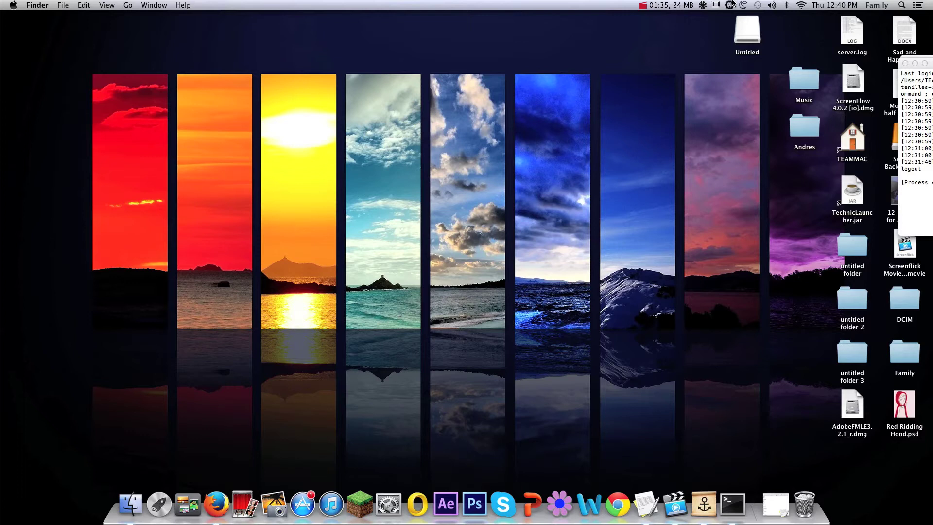
Check the InsomniaX menu, then enable Prevent Computer Sleep from the Wimoweh menu.
left_click(743, 5)
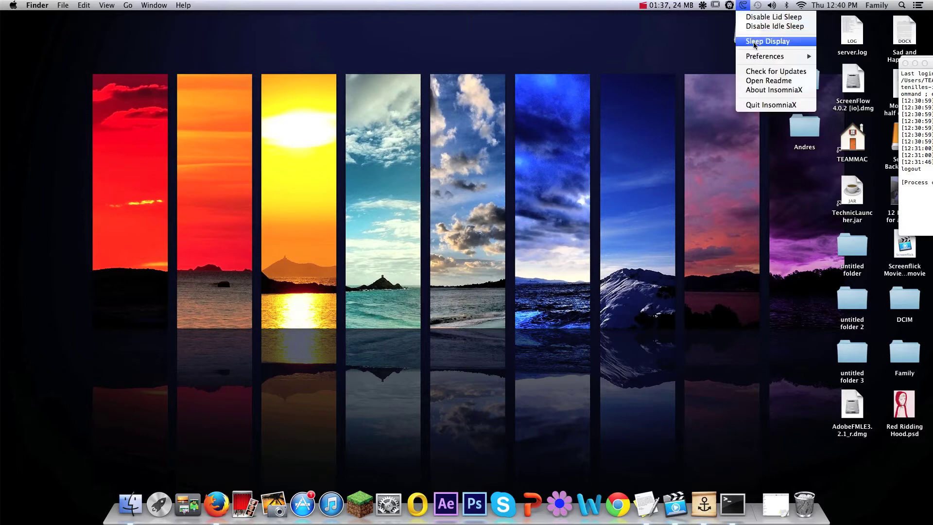
left_click(713, 58)
left_click(729, 5)
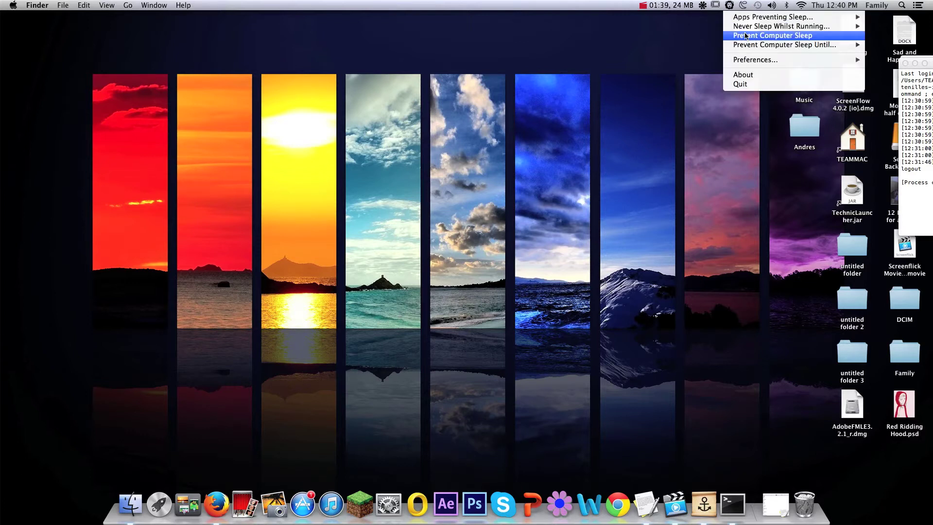
left_click(773, 35)
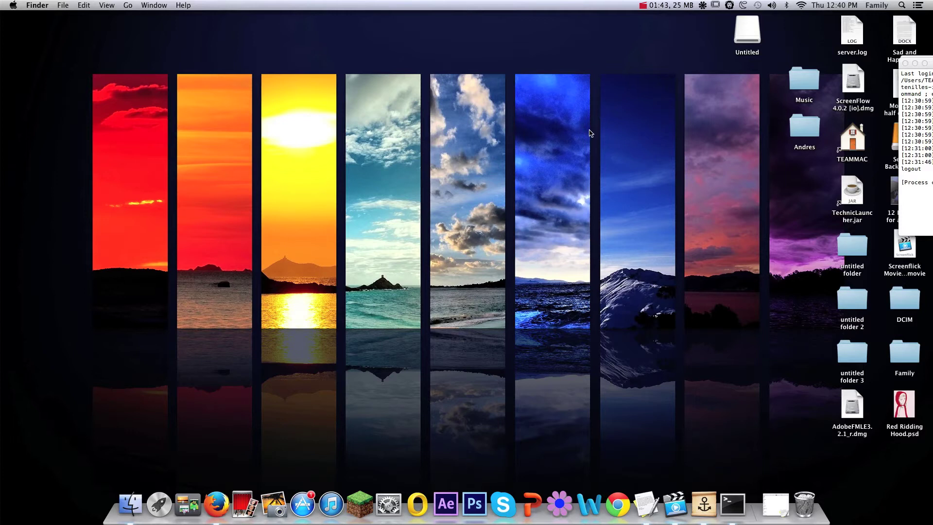
left_click(729, 5)
left_click(635, 91)
left_click(743, 5)
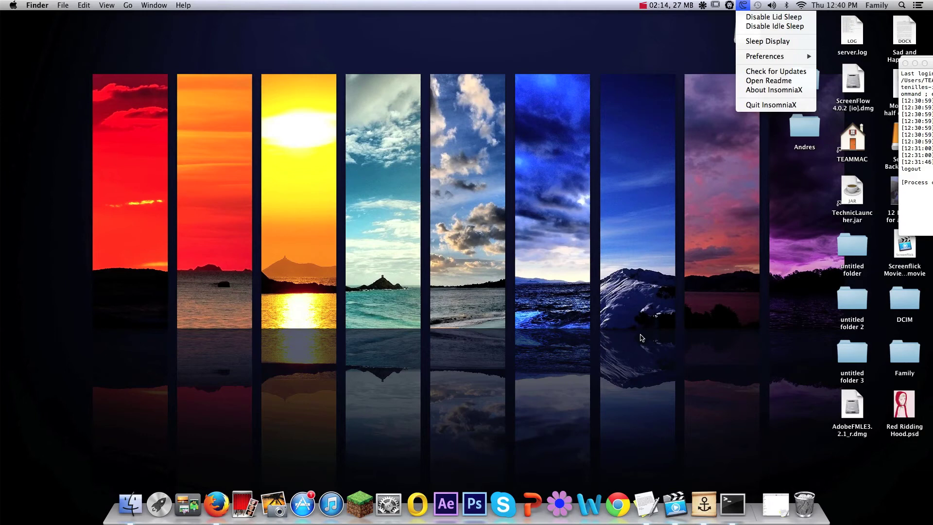
left_click(626, 240)
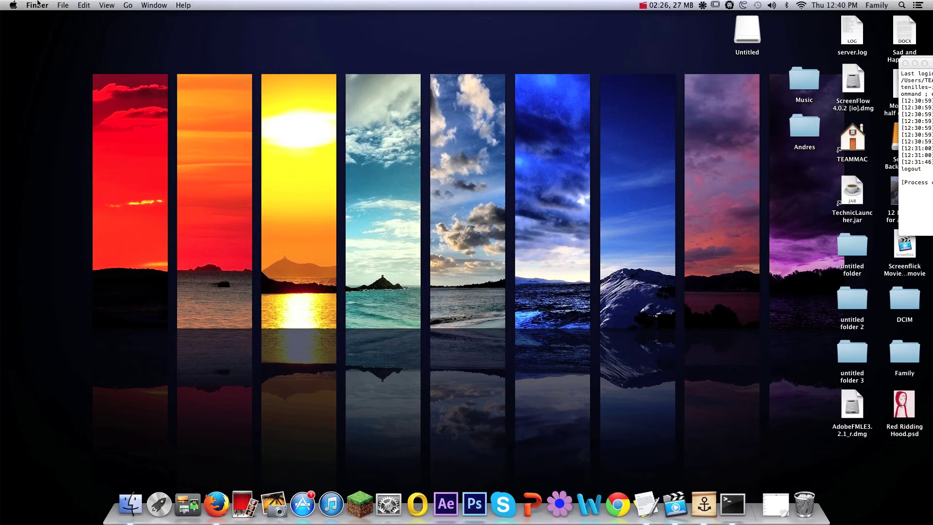
Dismiss the keyboard-opened menu bar and choose Disable Idle Sleep in InsomniaX.
key("ctrl+F2")
key("Down")
left_click(596, 249)
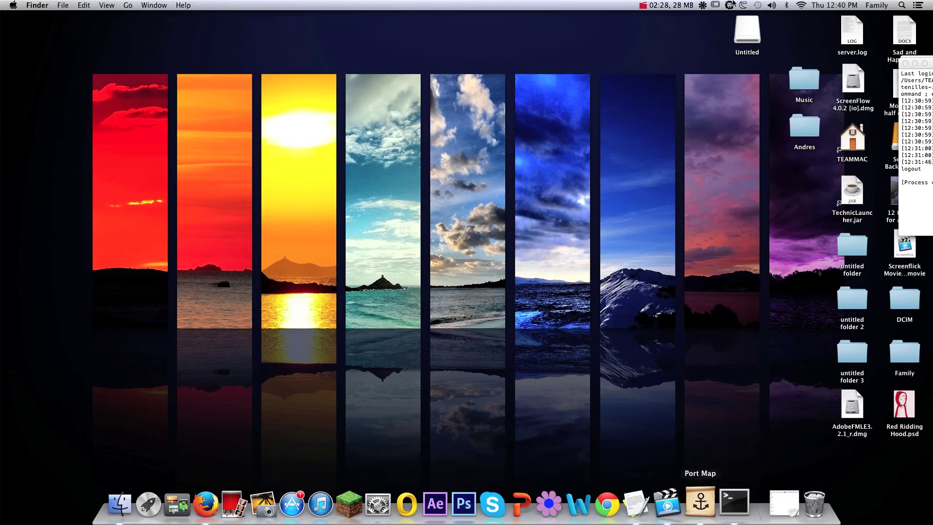
left_click(731, 5)
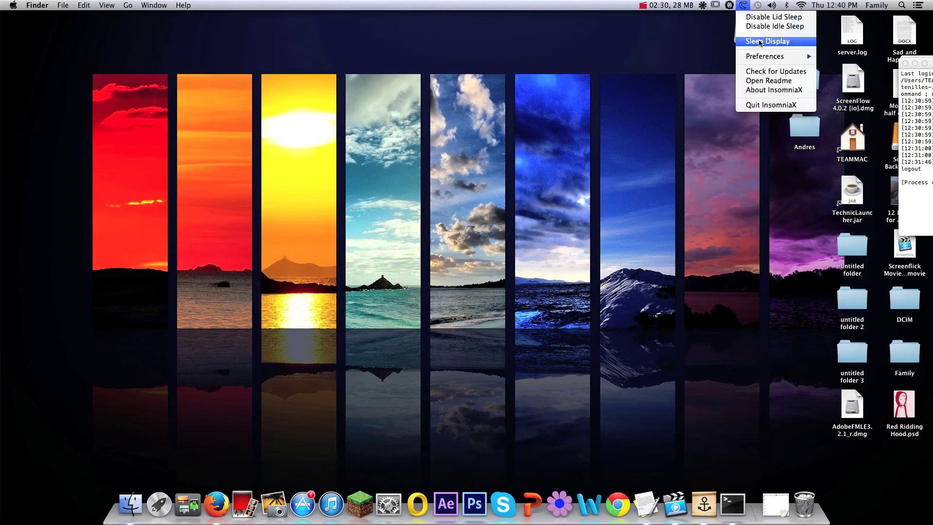
left_click(773, 43)
left_click(743, 5)
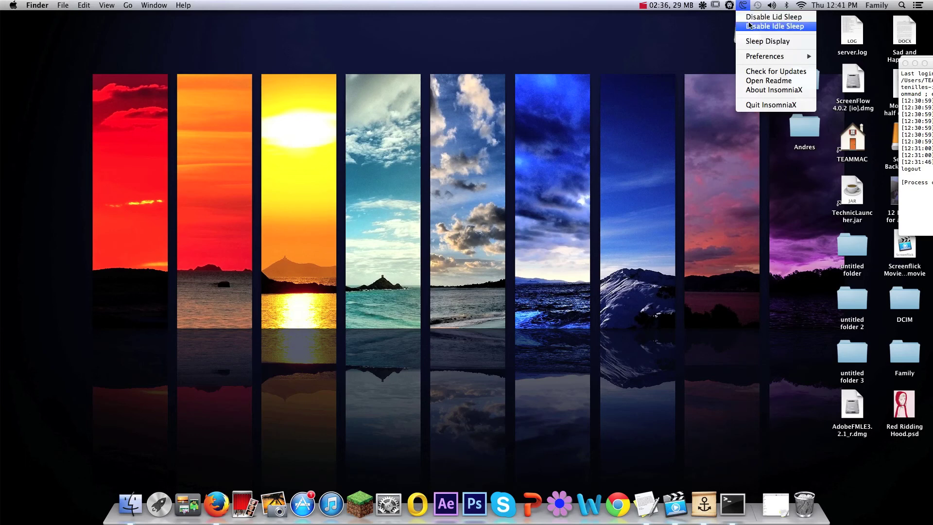
left_click(773, 17)
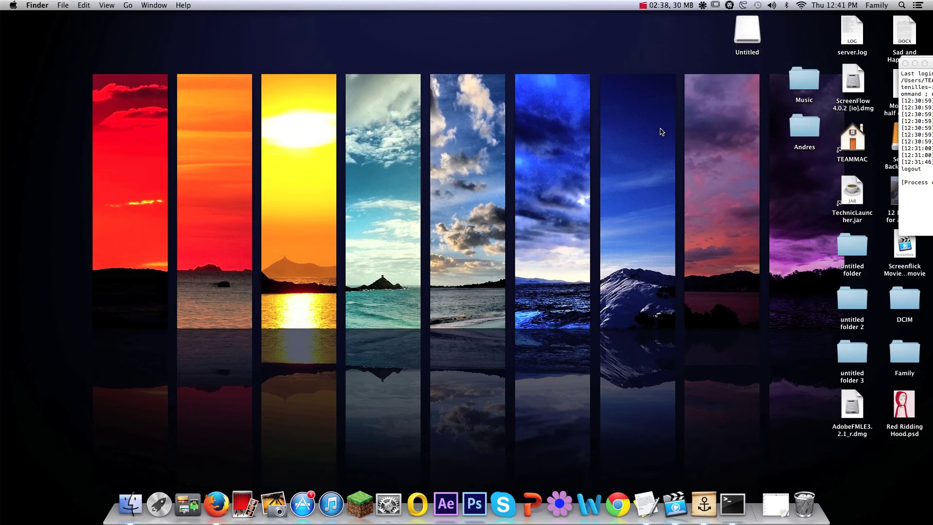